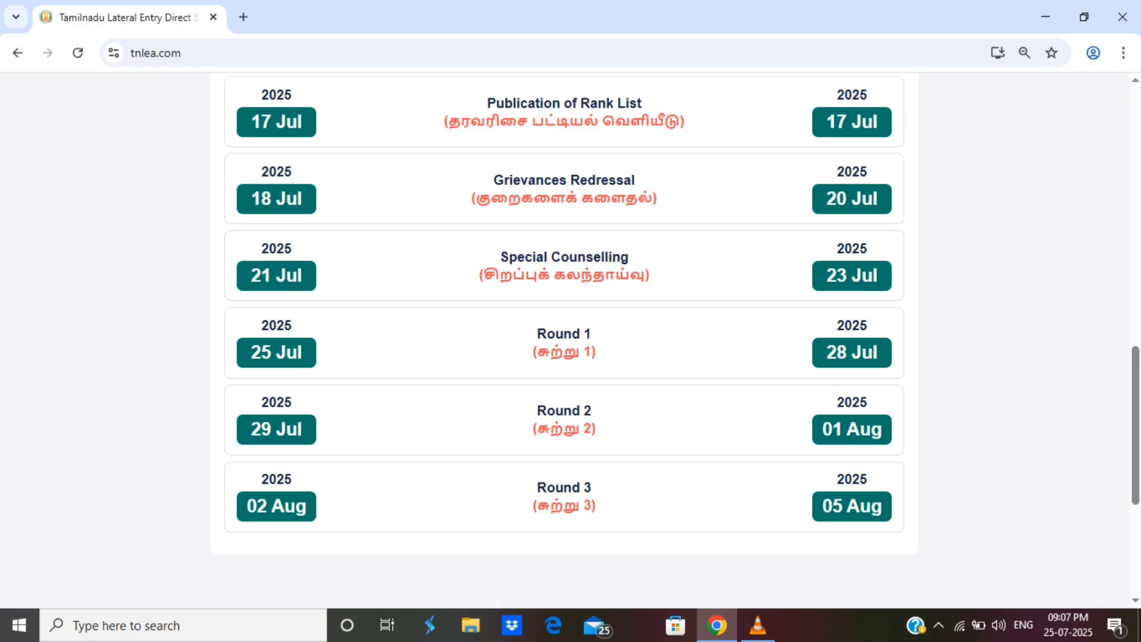
- Open the candidate User Login page and begin entering the registered phone number
scroll(570, 339, up, 13)
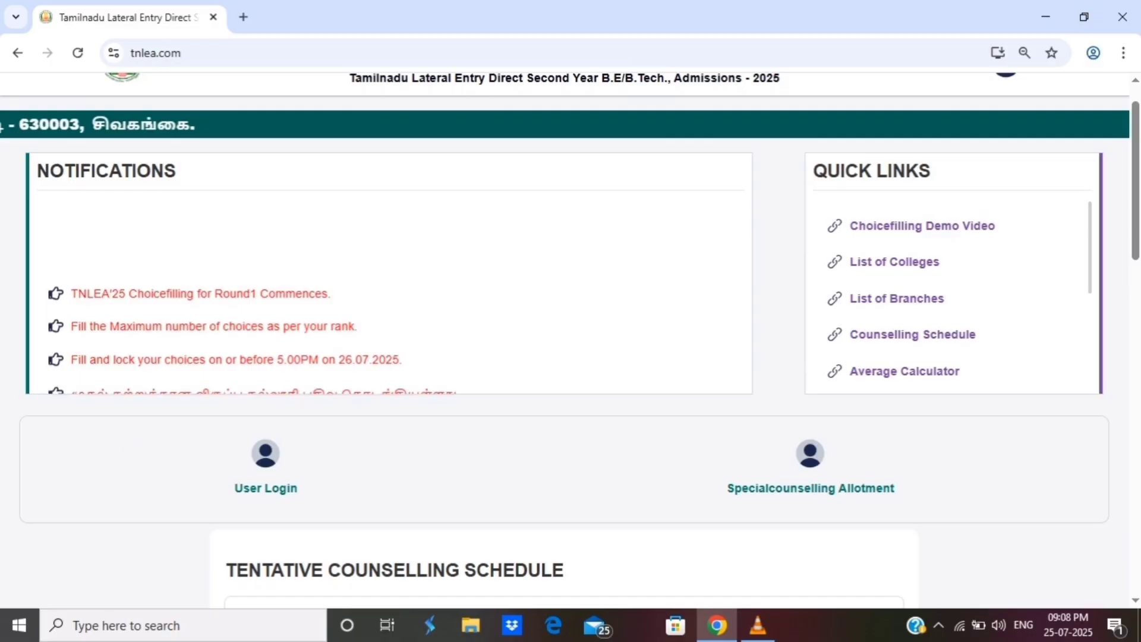
click(266, 469)
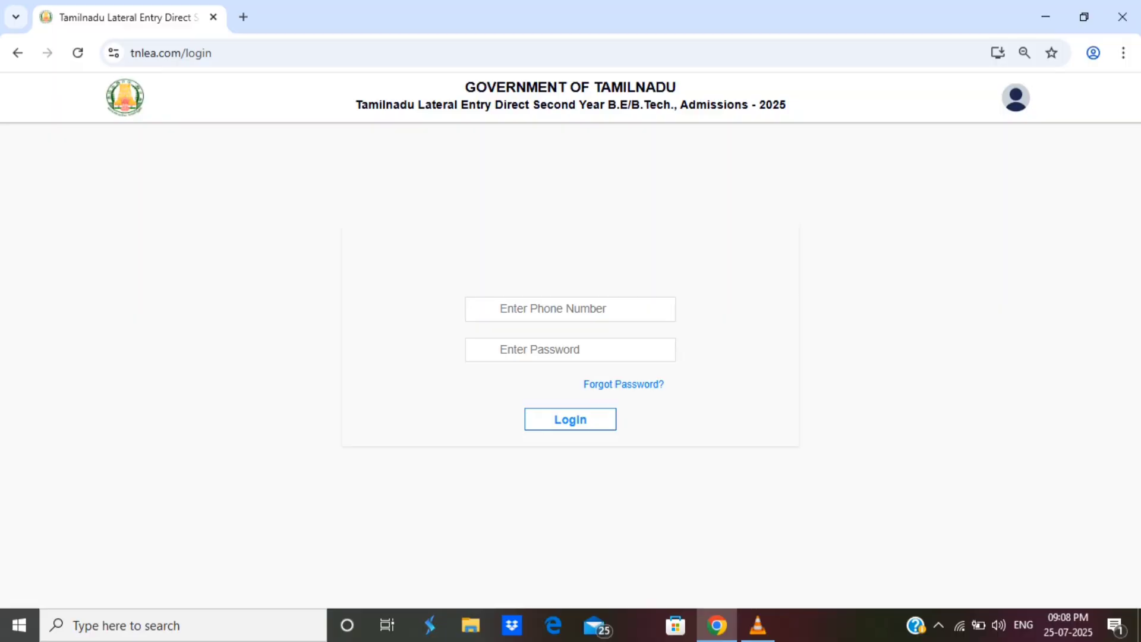
click(570, 308)
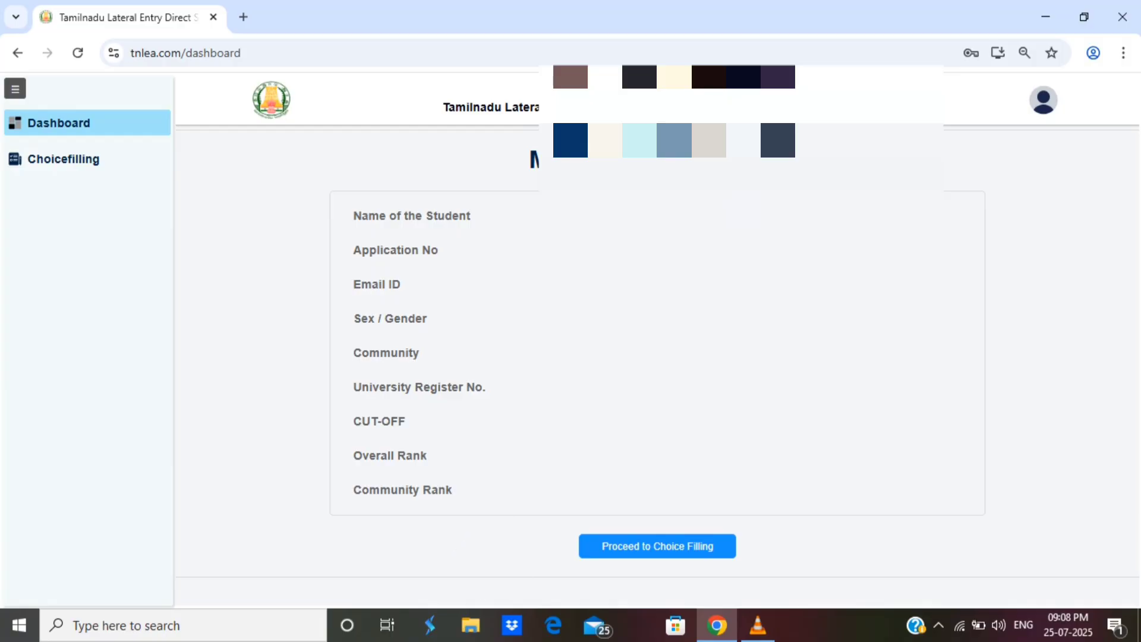
- Proceed from the dashboard to Choice Filling to reach the Institution Data search
click(63, 158)
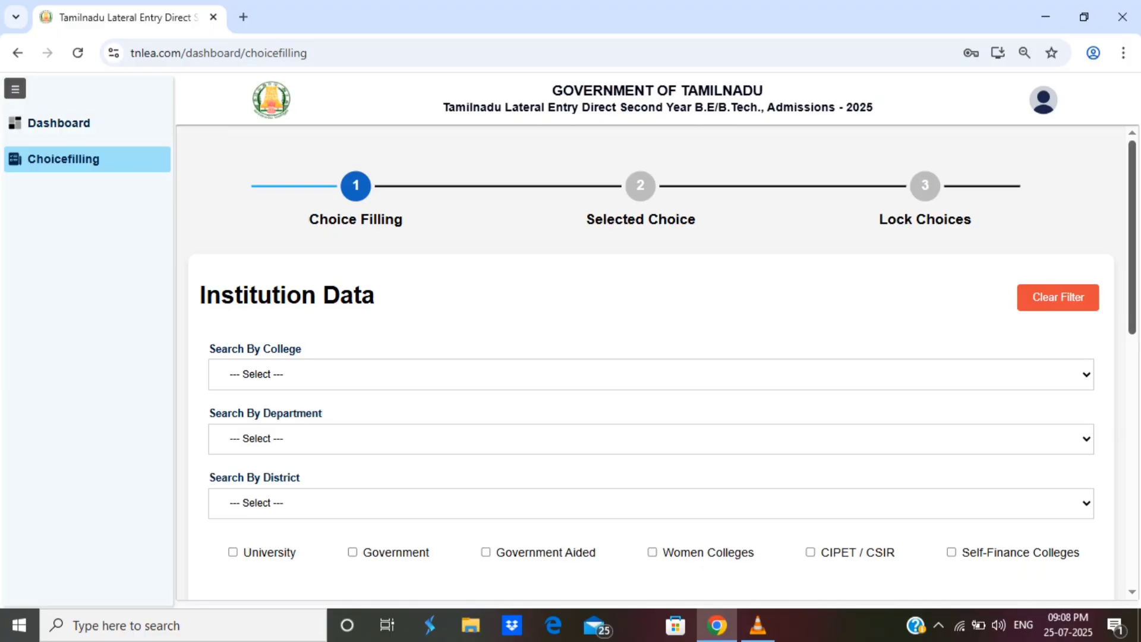
scroll(651, 356, down, 3)
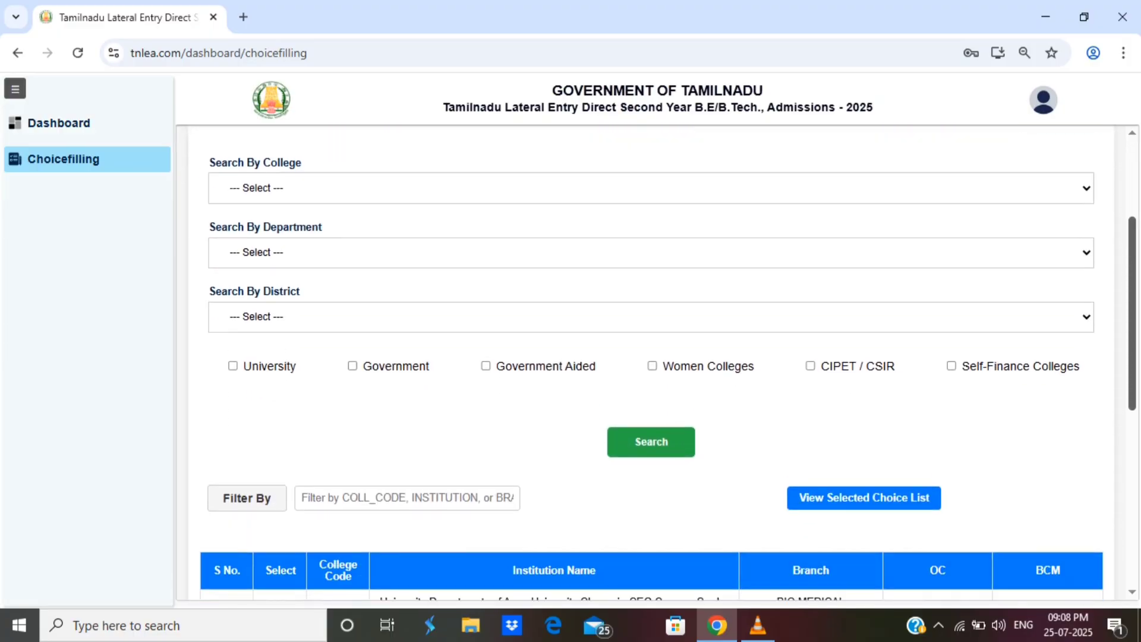
scroll(651, 357, up, 1)
drag(374, 168, 200, 169)
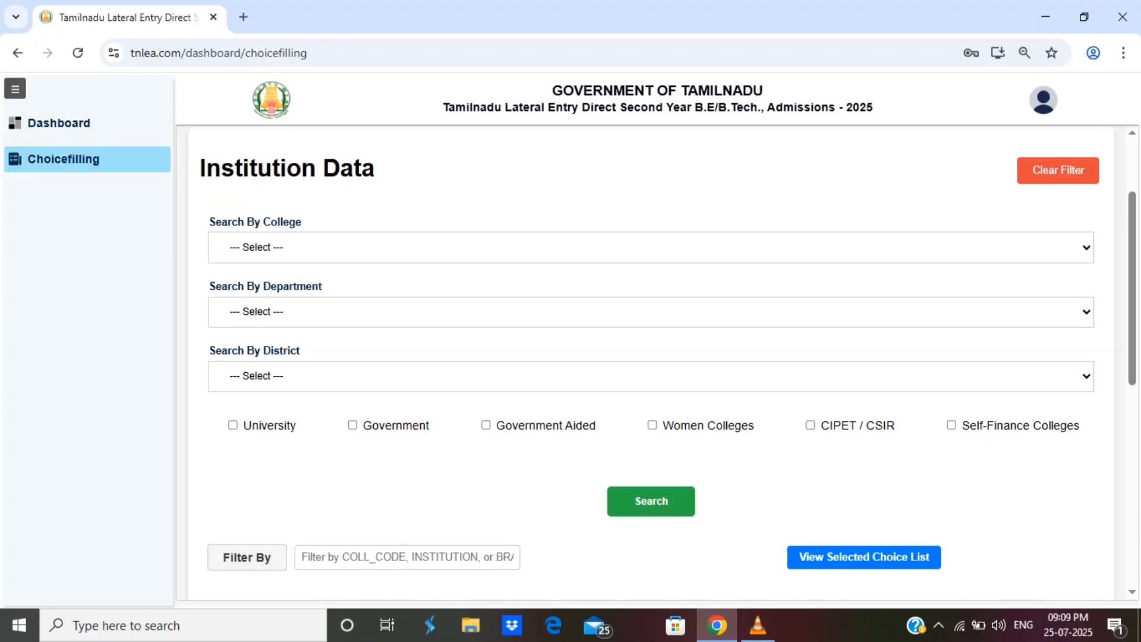
click(651, 247)
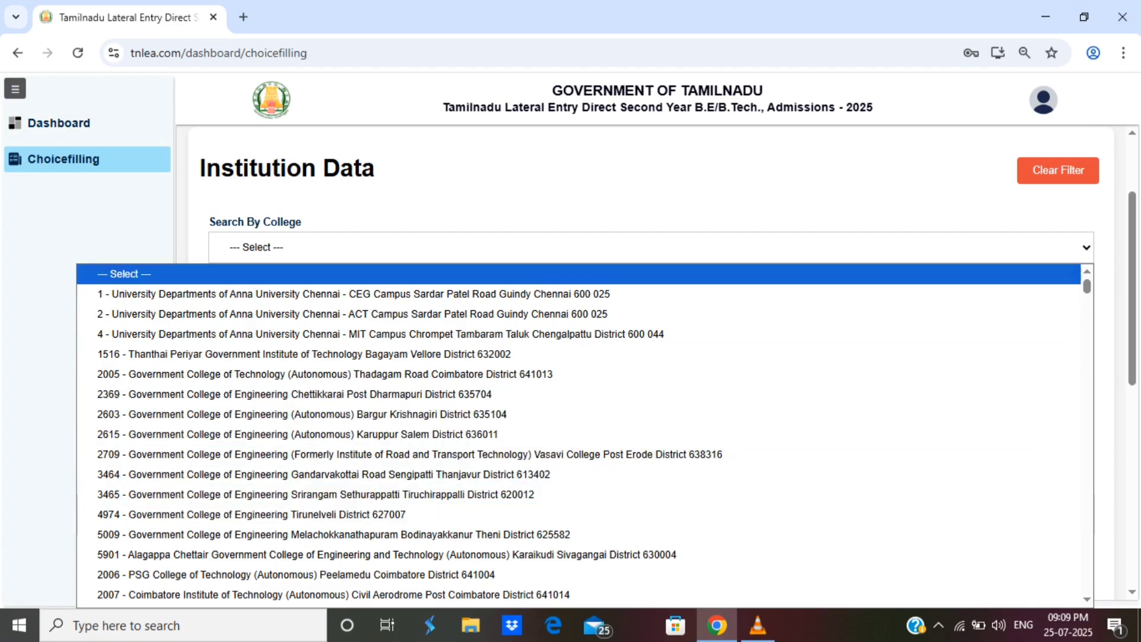
click(124, 273)
click(416, 311)
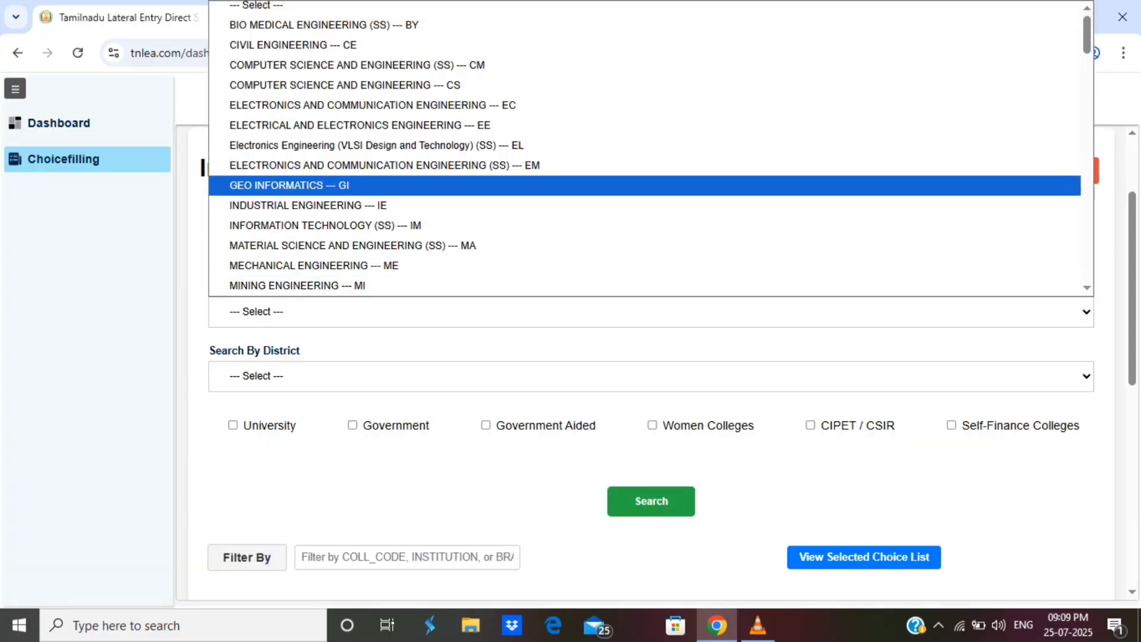
scroll(651, 149, down, 4)
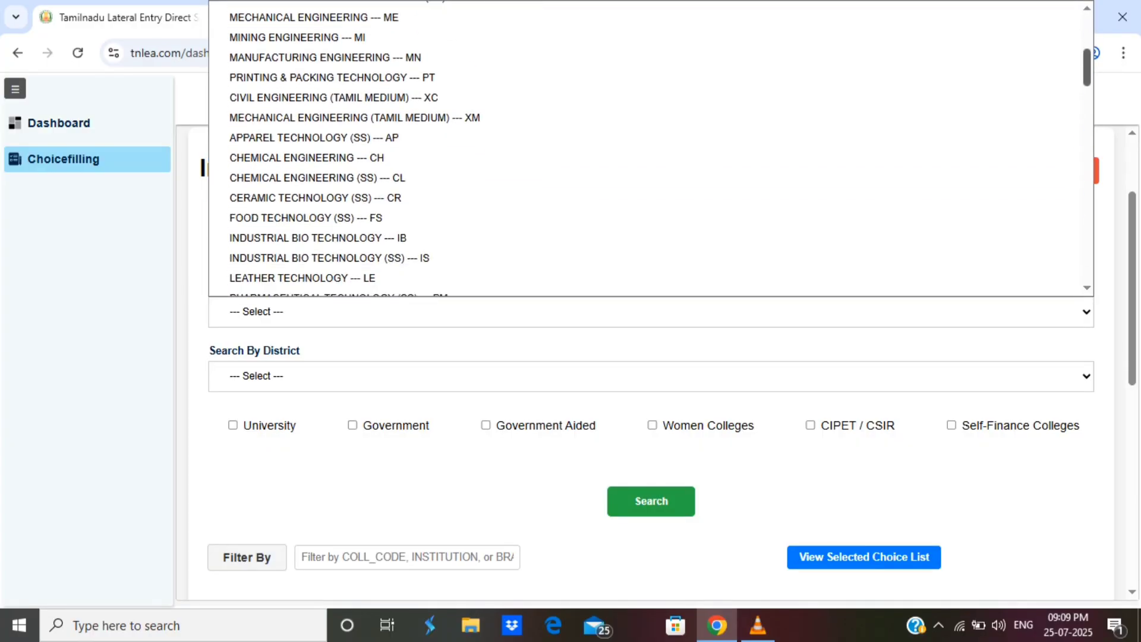
scroll(651, 149, down, 10)
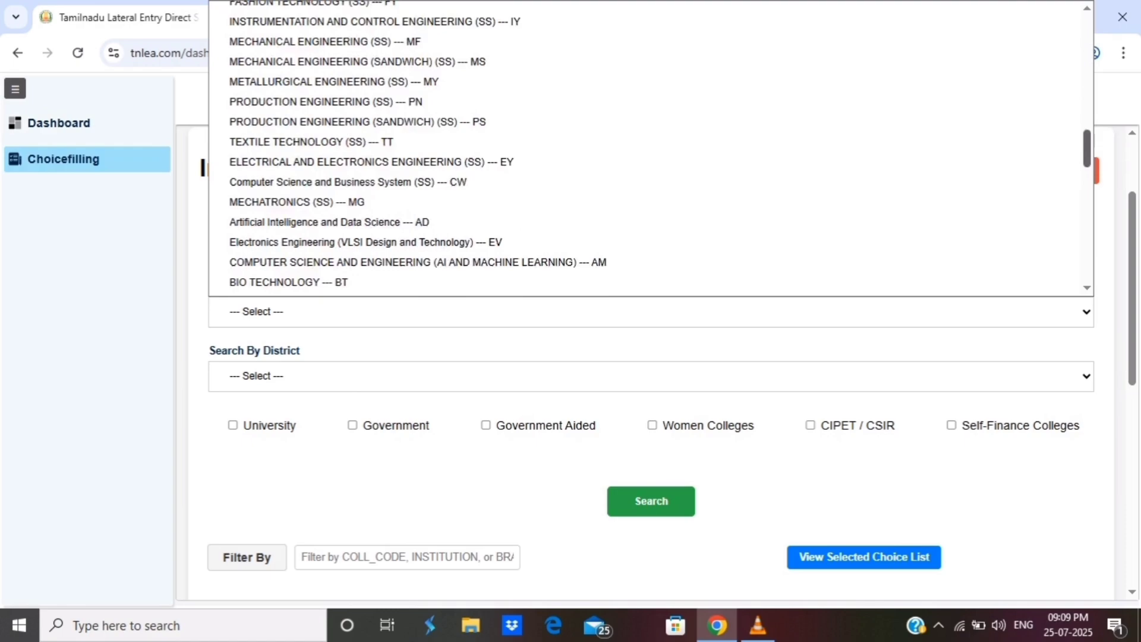
scroll(650, 149, down, 3)
- Close the department and district dropdowns without choosing any filter
click(651, 376)
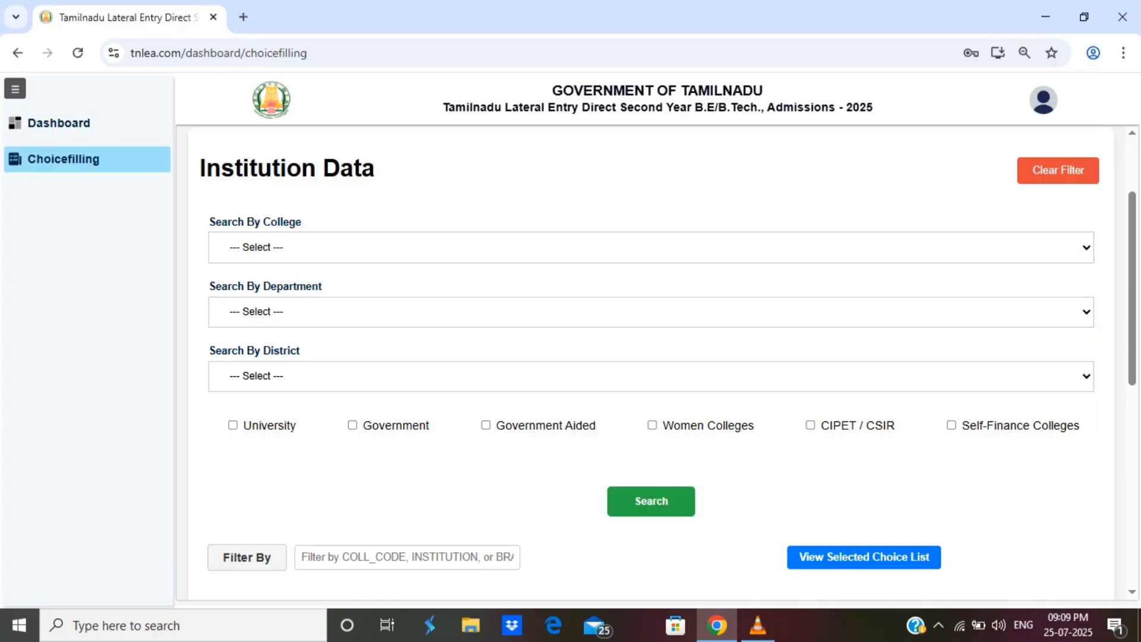
click(651, 375)
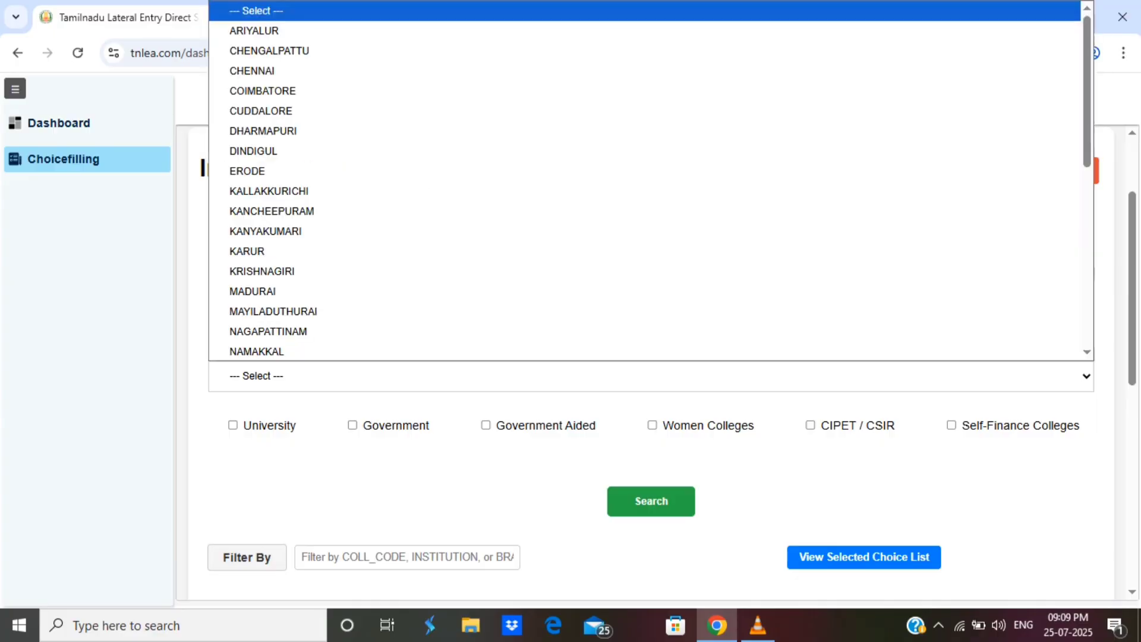
key(Escape)
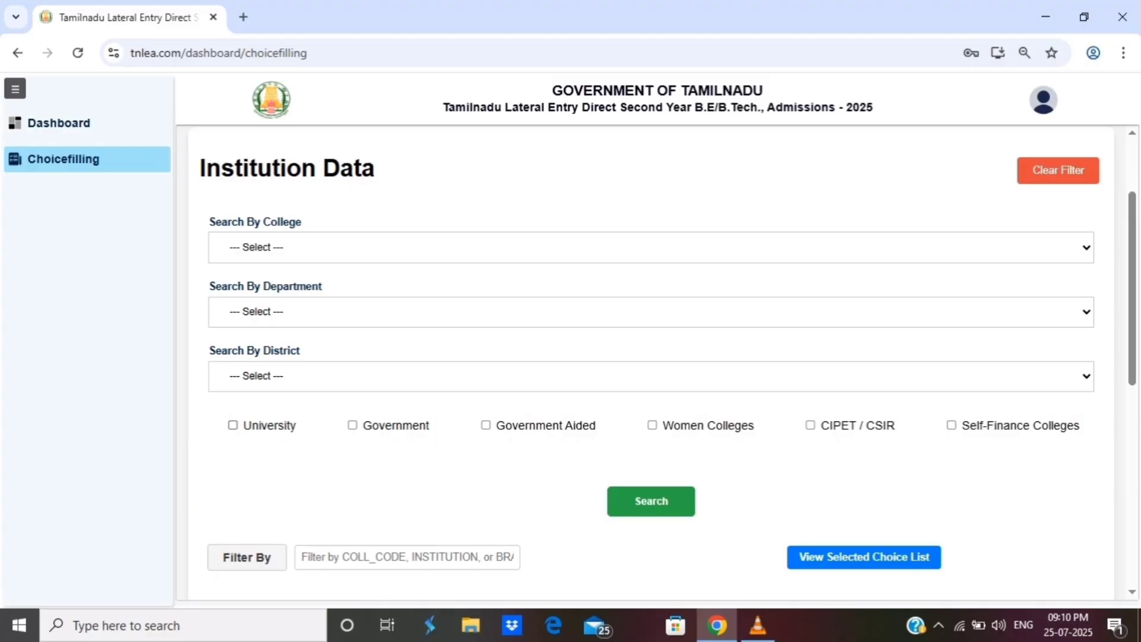
- Search University colleges only and browse their branch-wise seat counts
click(232, 425)
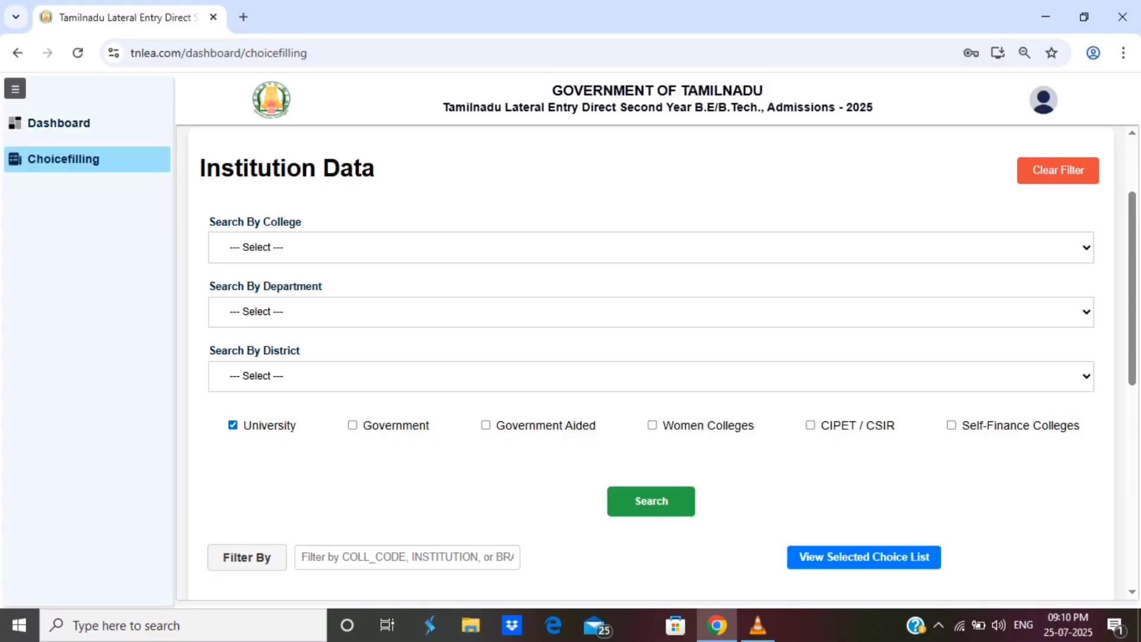
click(651, 501)
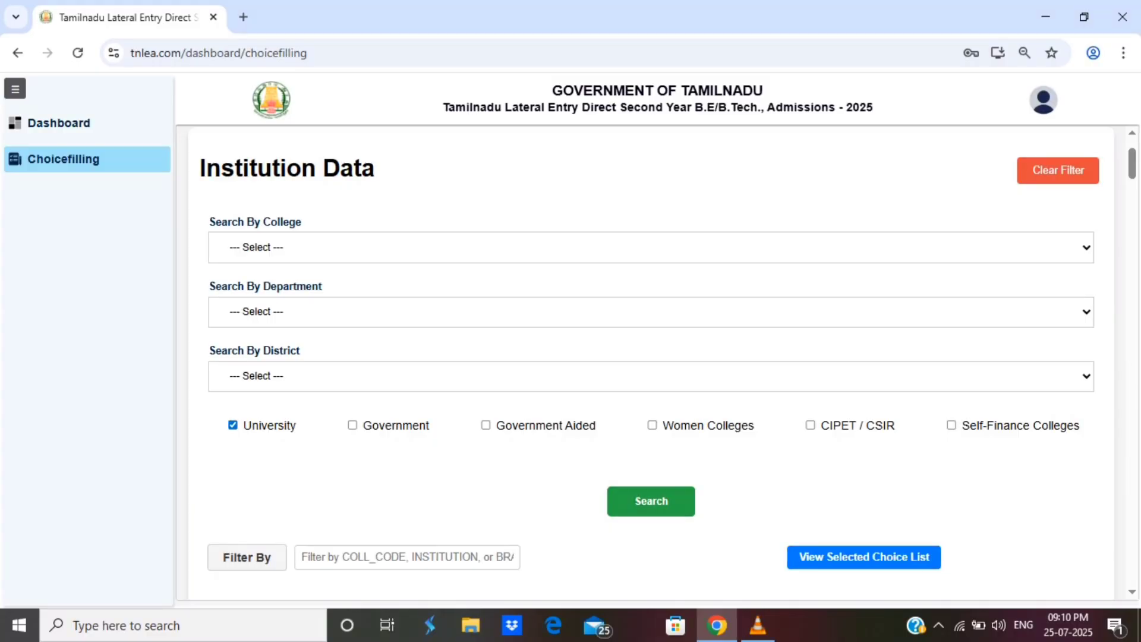
scroll(653, 362, down, 12)
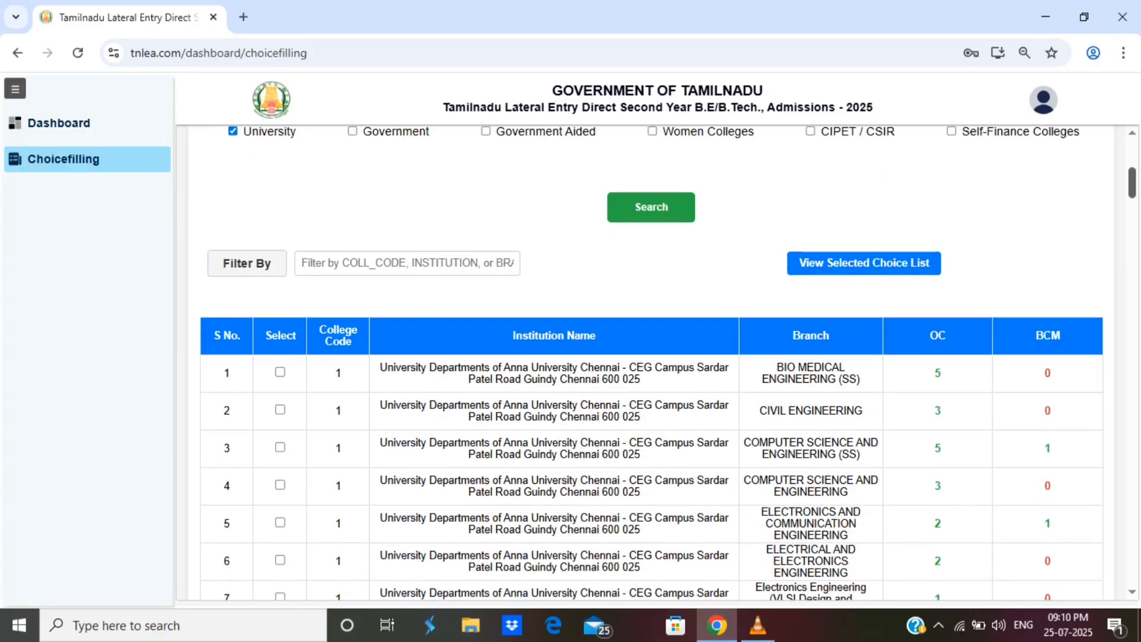
scroll(653, 362, down, 15)
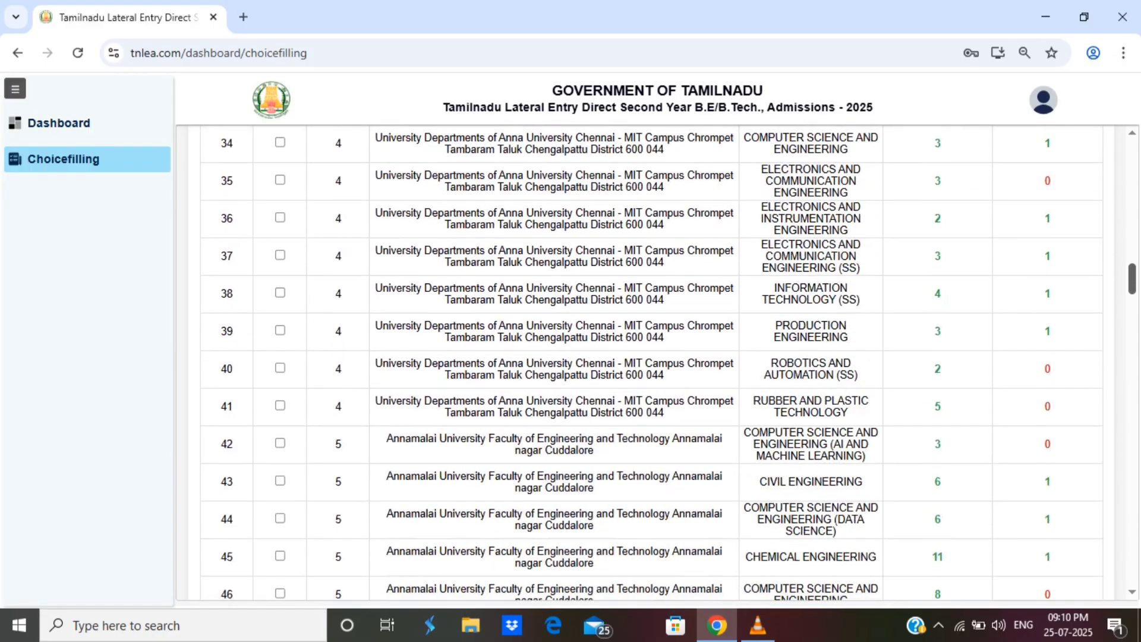
scroll(654, 363, down, 20)
scroll(654, 362, up, 20)
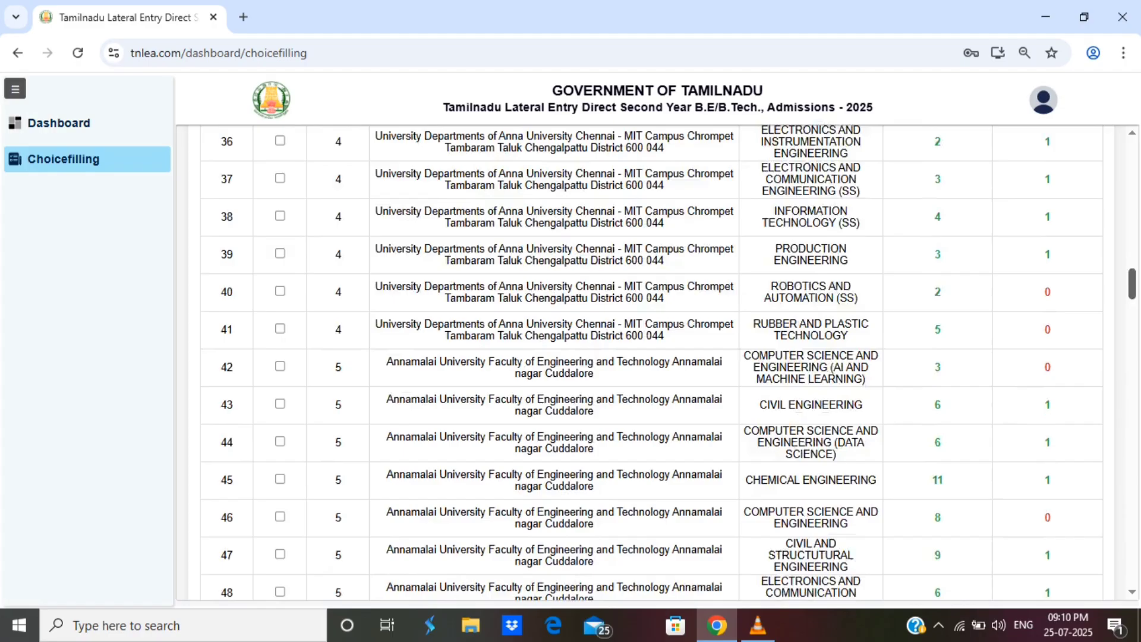
scroll(653, 363, down, 13)
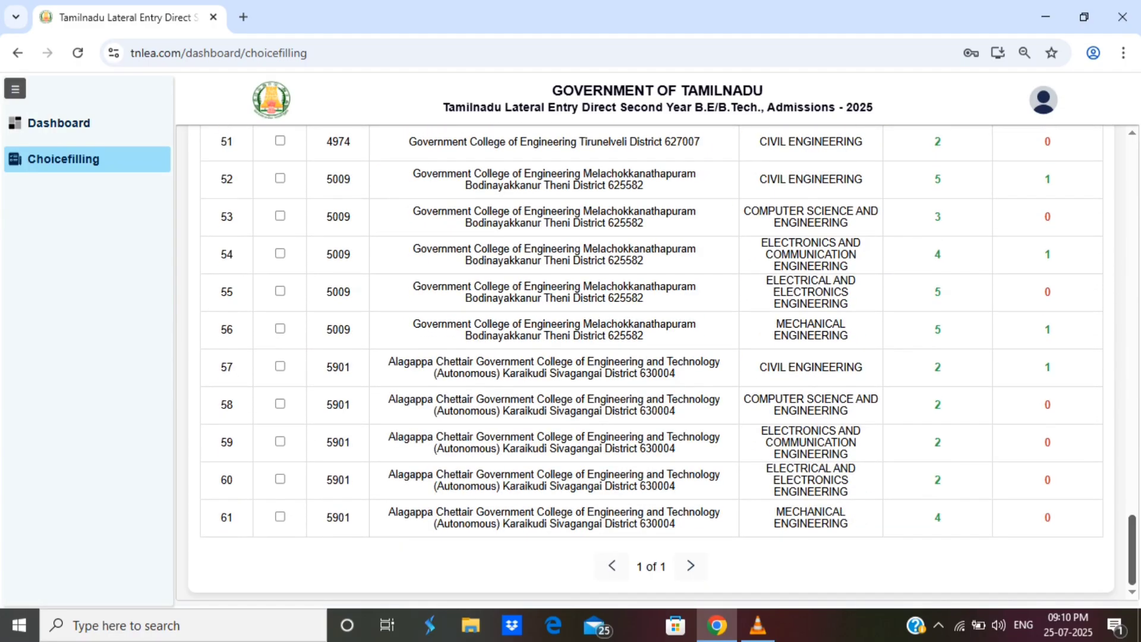
scroll(654, 362, up, 20)
scroll(654, 362, down, 6)
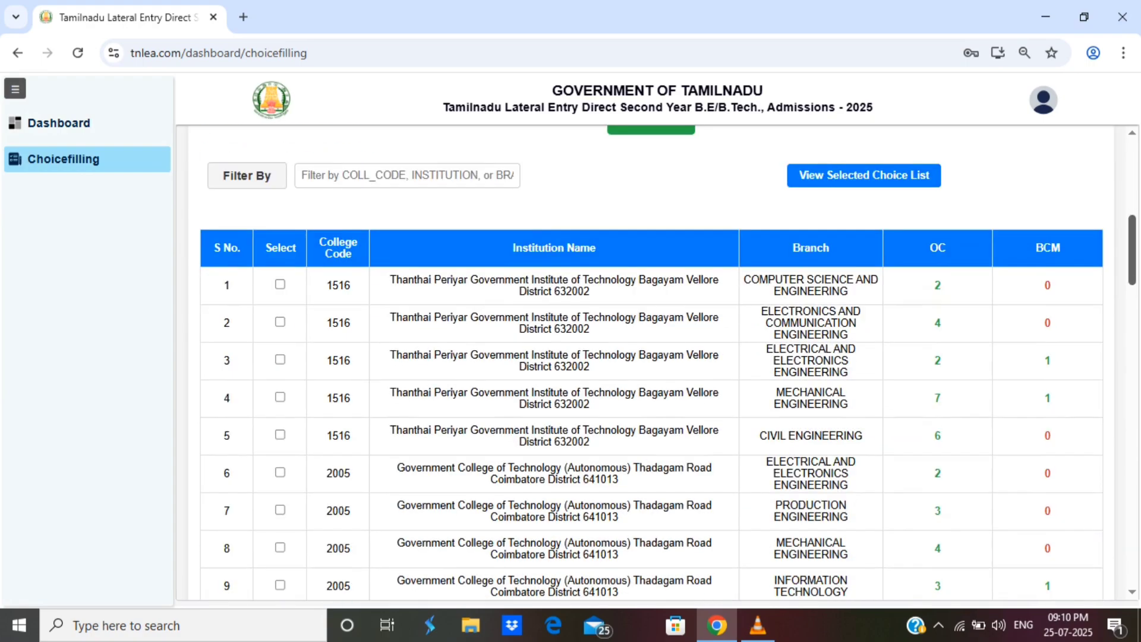
scroll(653, 363, down, 1)
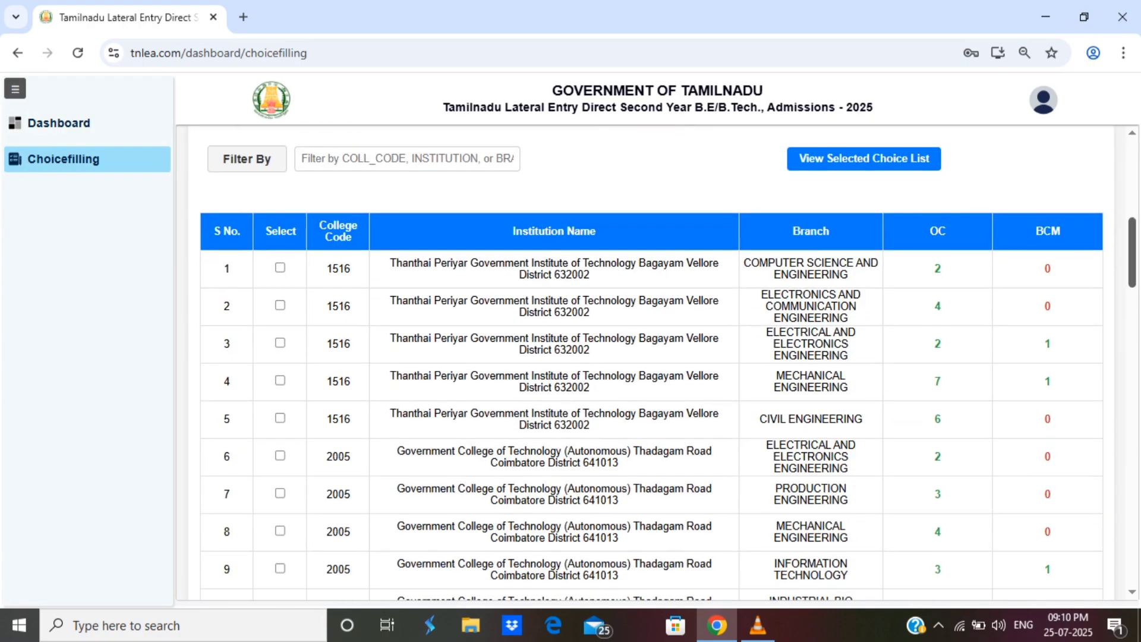
scroll(654, 363, down, 3)
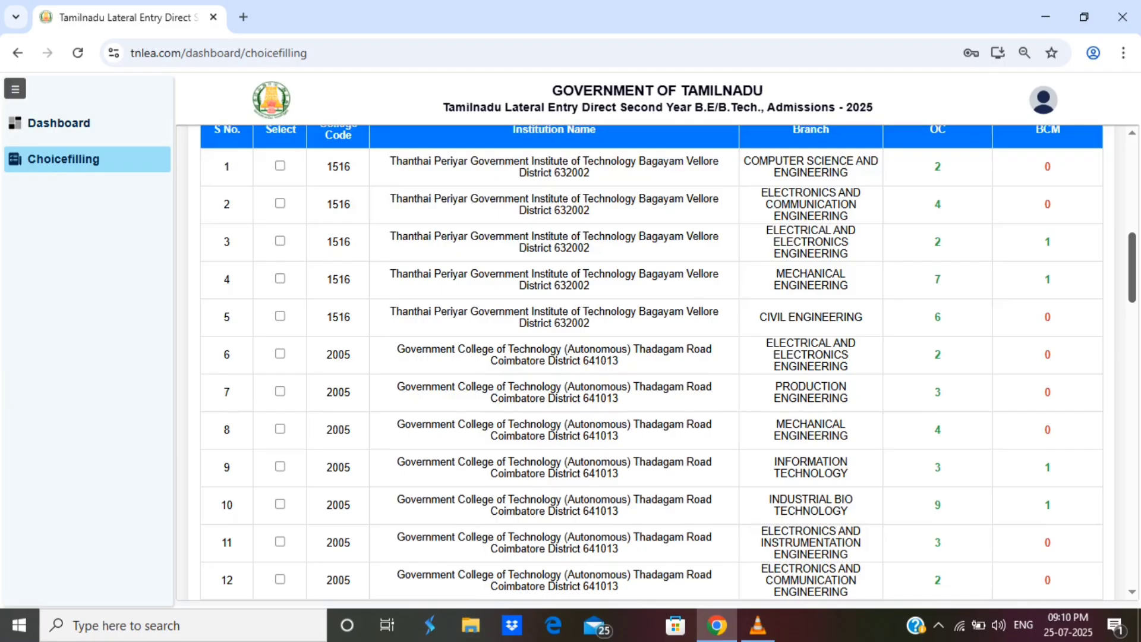
scroll(654, 363, up, 7)
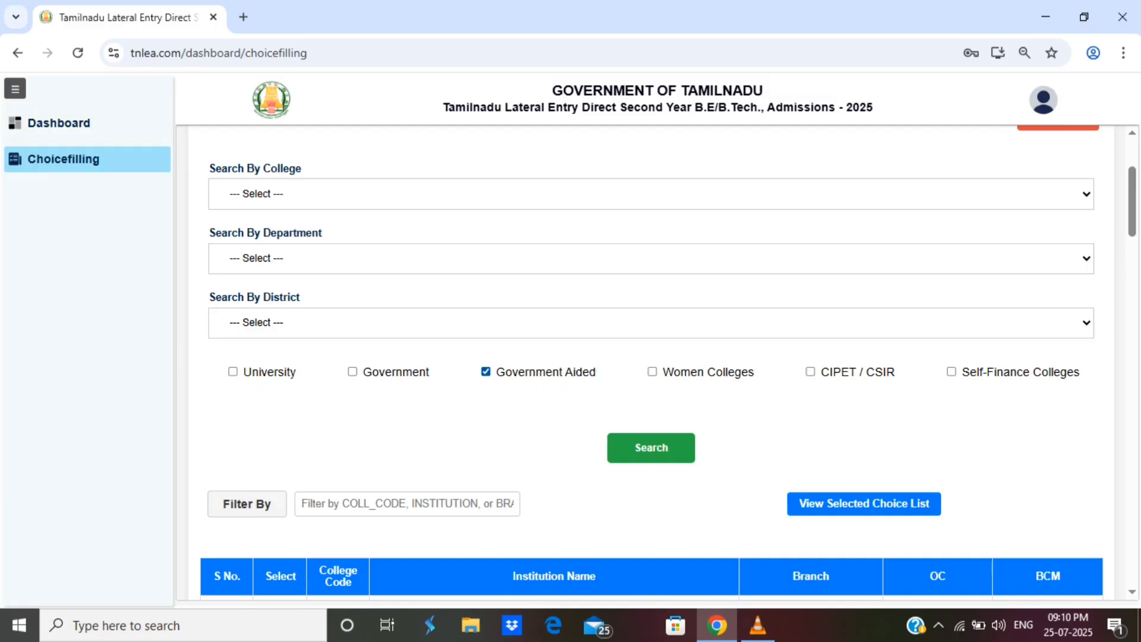
- Add the Government college type and review branches like 1516 and 2005 with OC/BCM seats
click(351, 371)
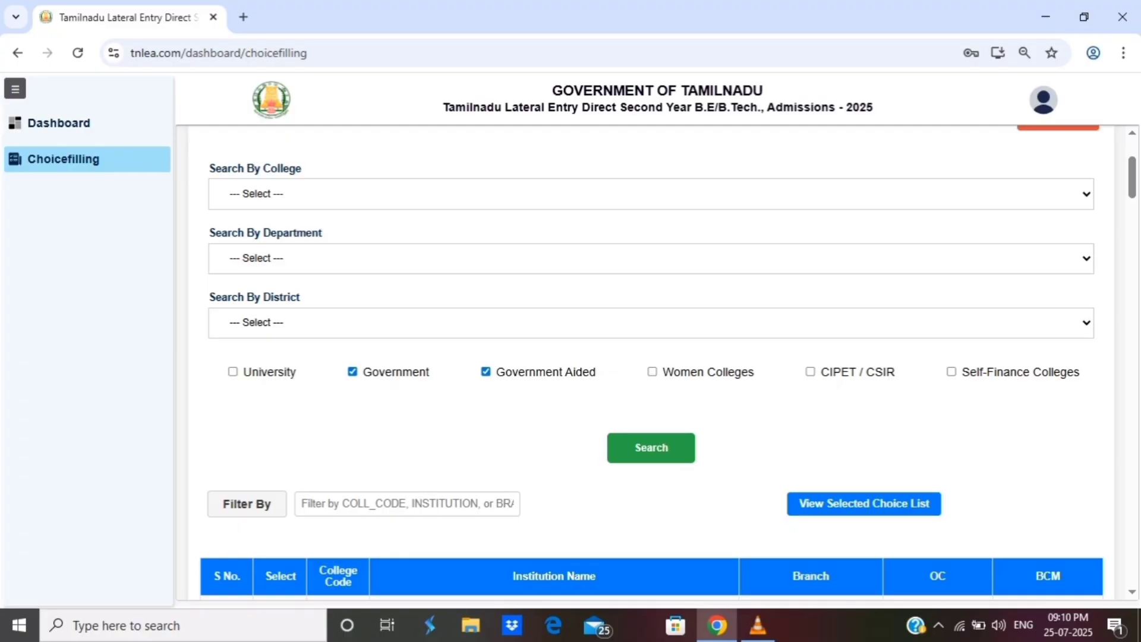
scroll(651, 362, down, 10)
scroll(651, 363, up, 4)
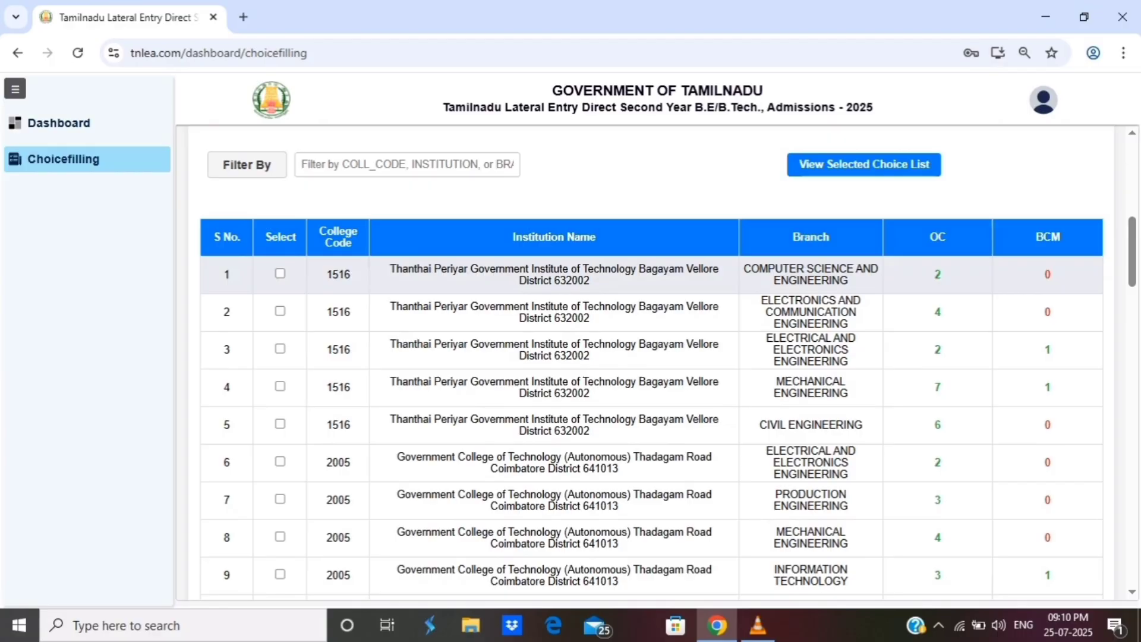
- Add 2005 - EC, ECE at Government College of Technology Coimbatore, to the choices
scroll(654, 362, down, 4)
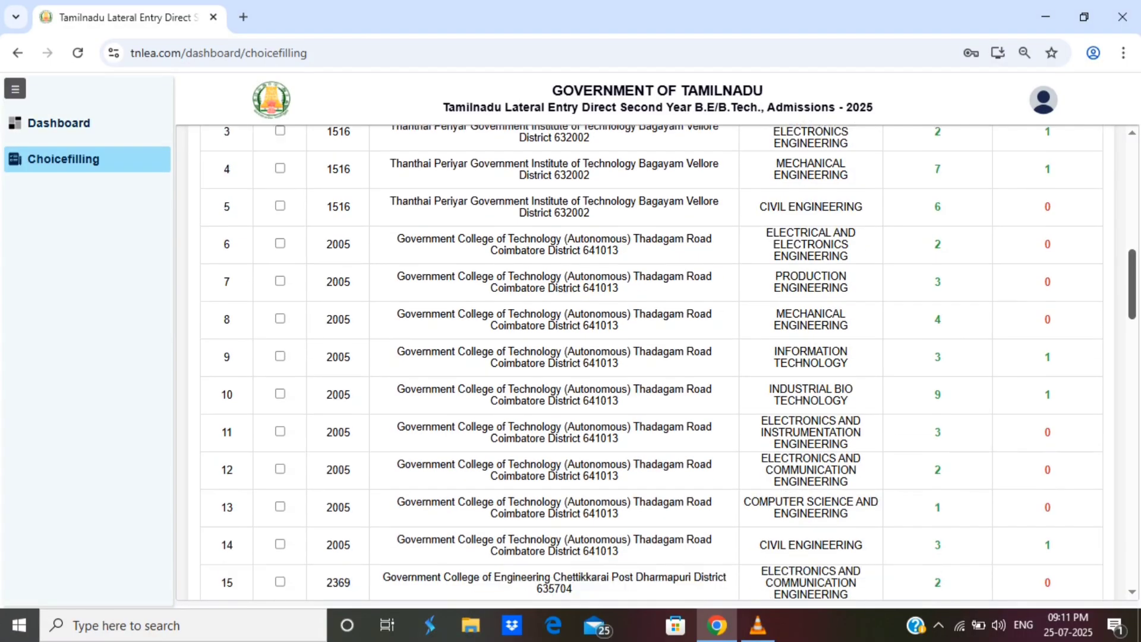
scroll(280, 418, down, 1)
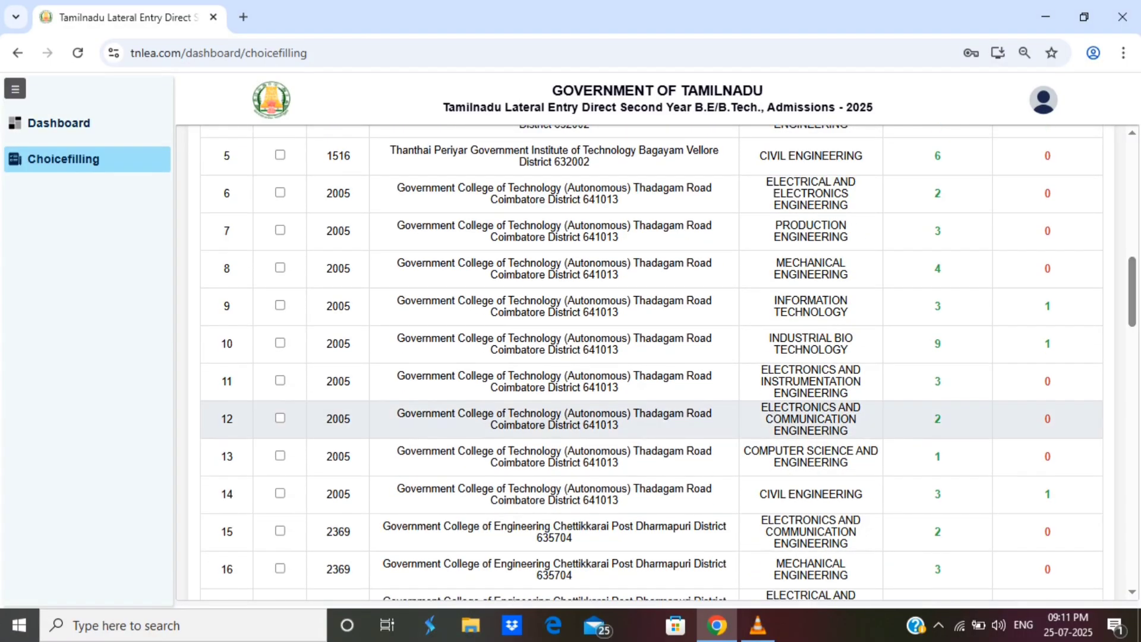
click(280, 418)
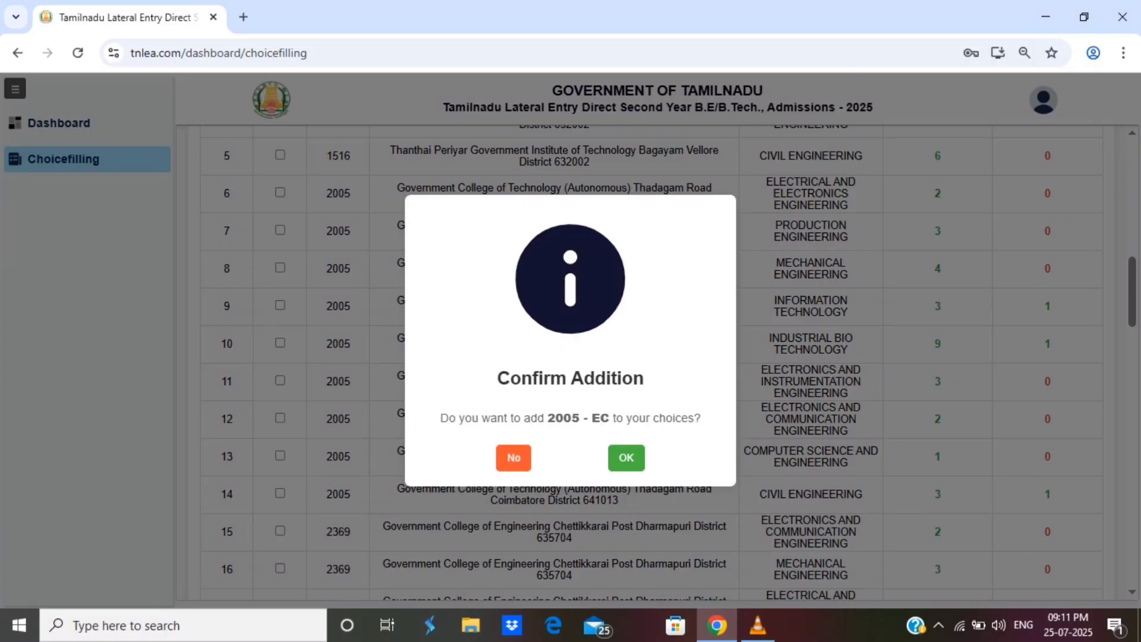
key(Return)
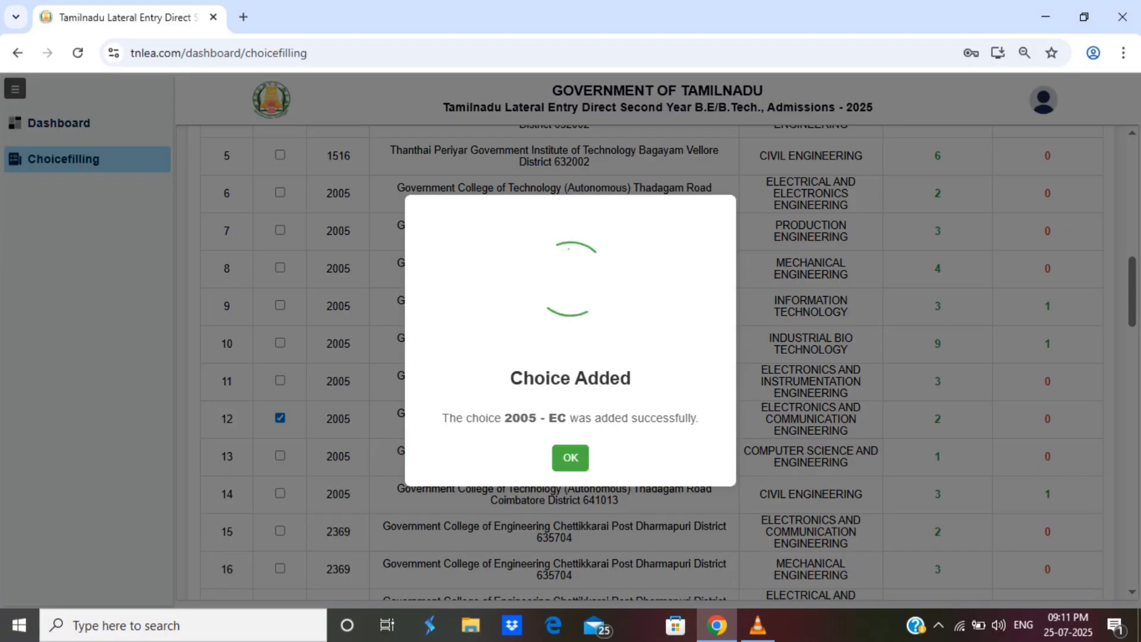
key(Return)
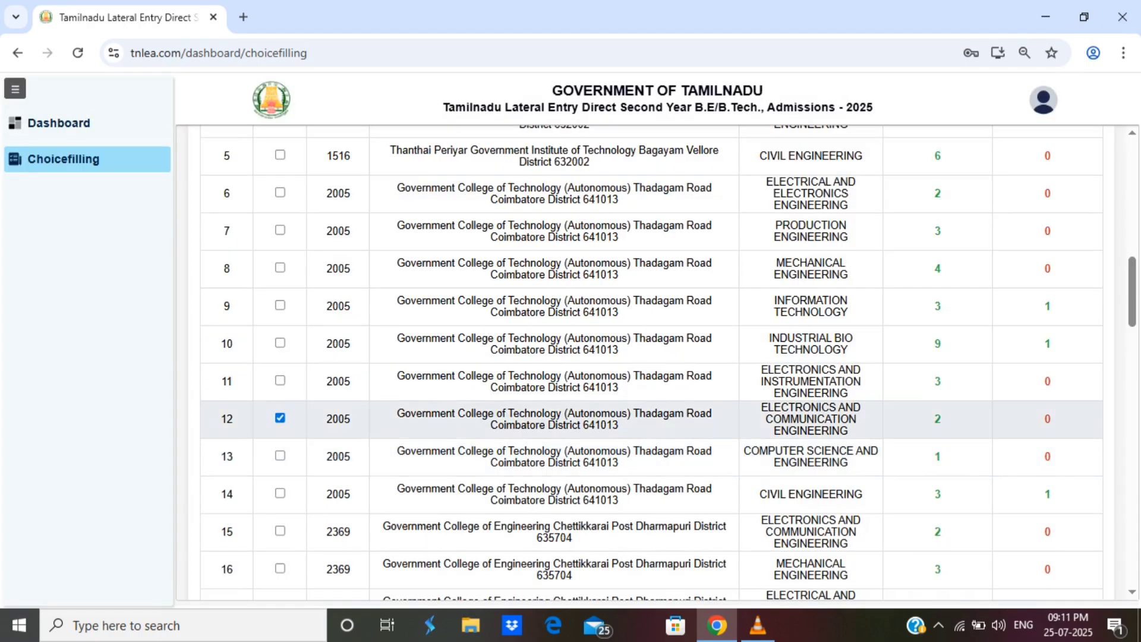
- Add 1516 - EC, ECE at Thanthai Periyar Government Institute of Technology Vellore
scroll(651, 363, up, 4)
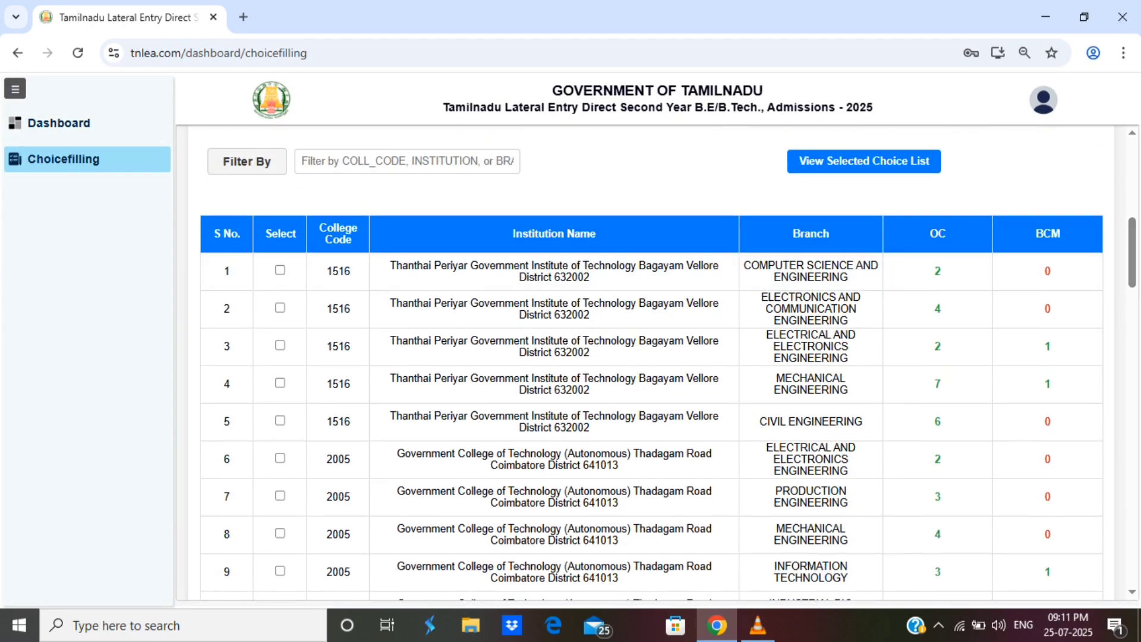
scroll(651, 362, down, 3)
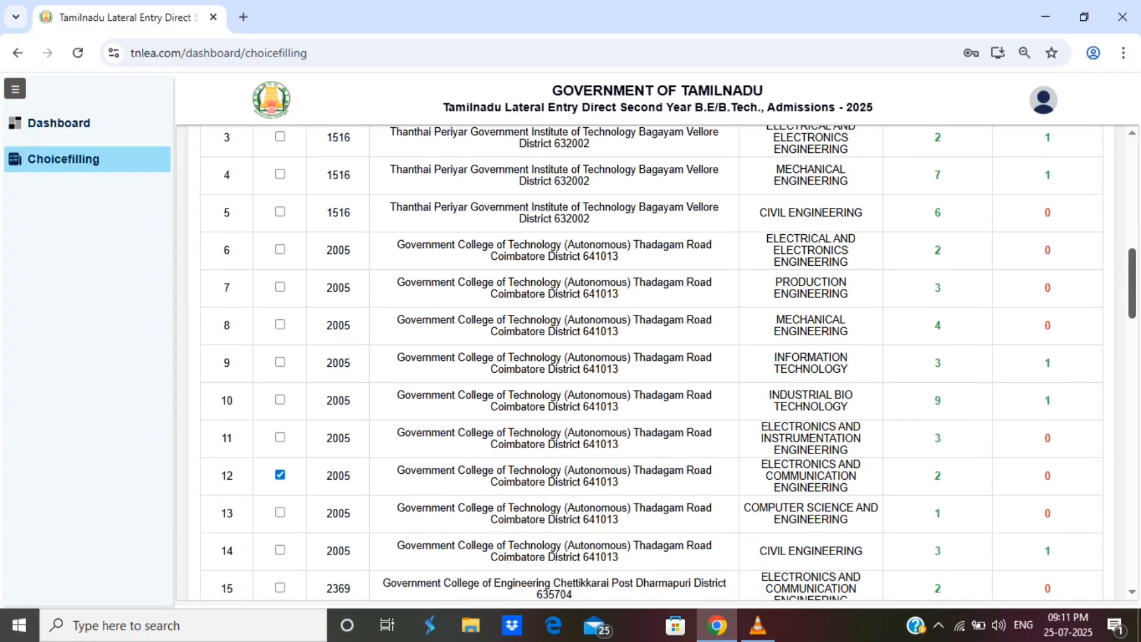
scroll(651, 362, up, 2)
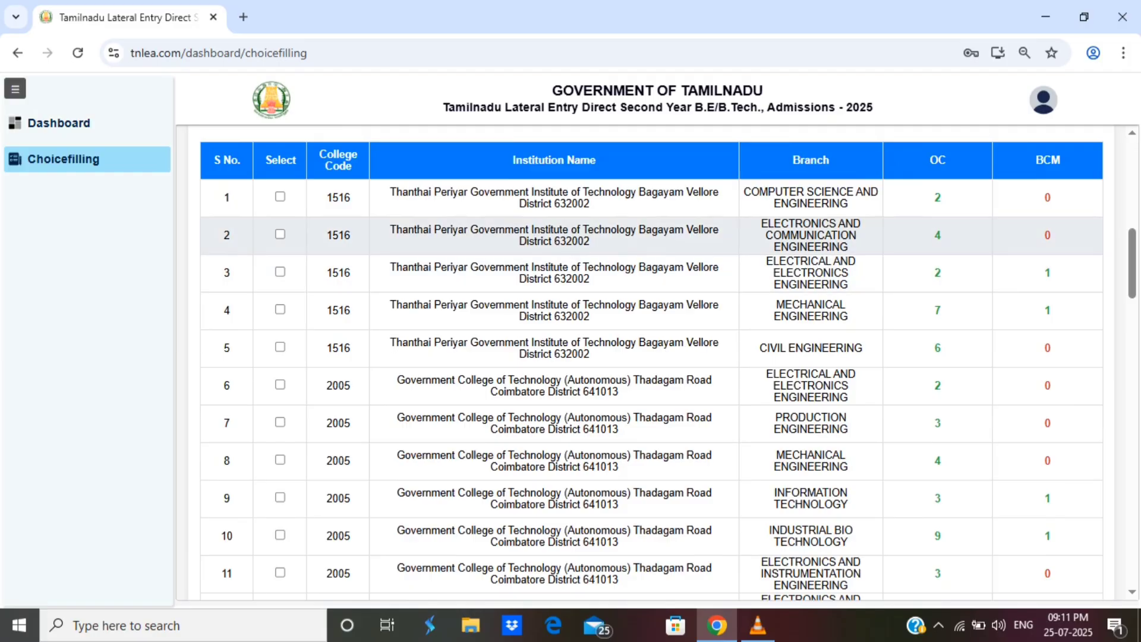
click(280, 234)
key(Return)
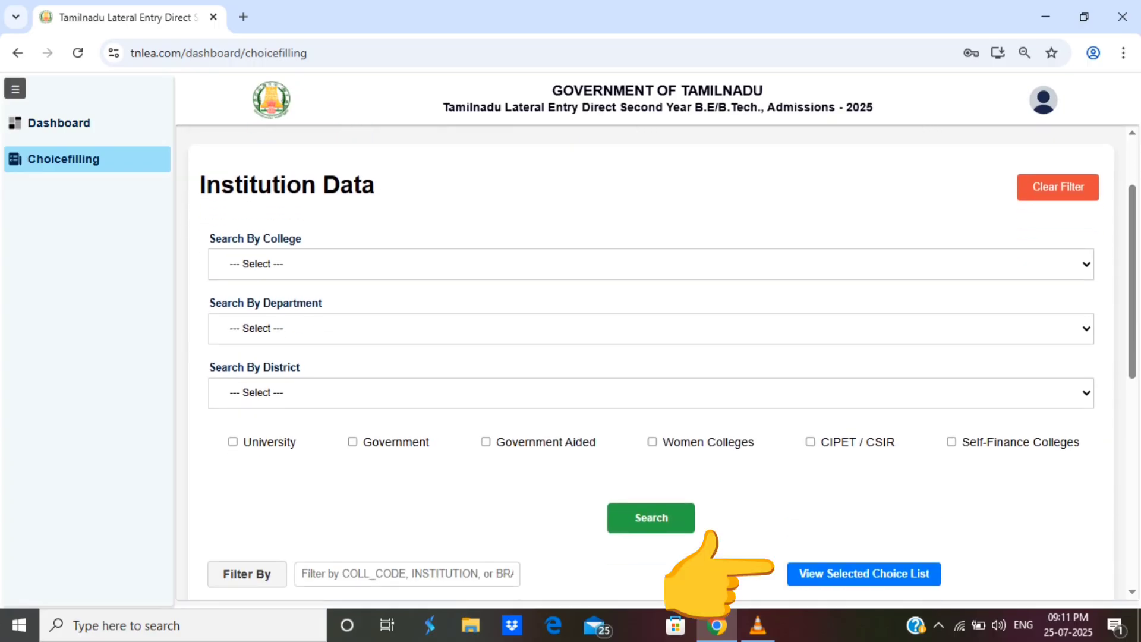
- Search again with the Government college type ticked
click(353, 441)
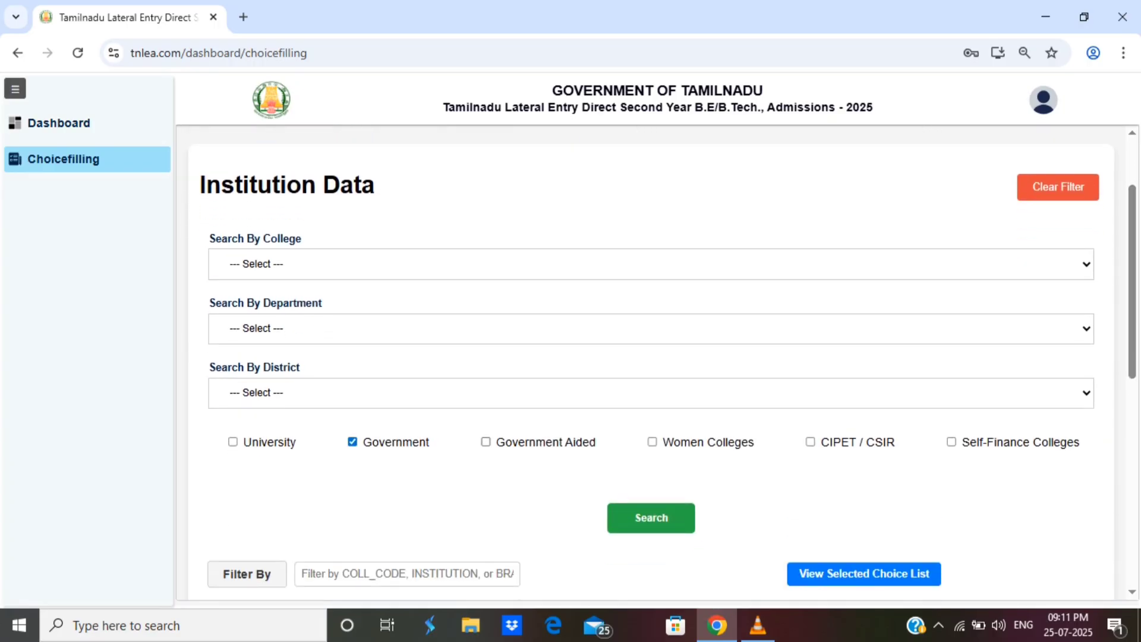
click(651, 517)
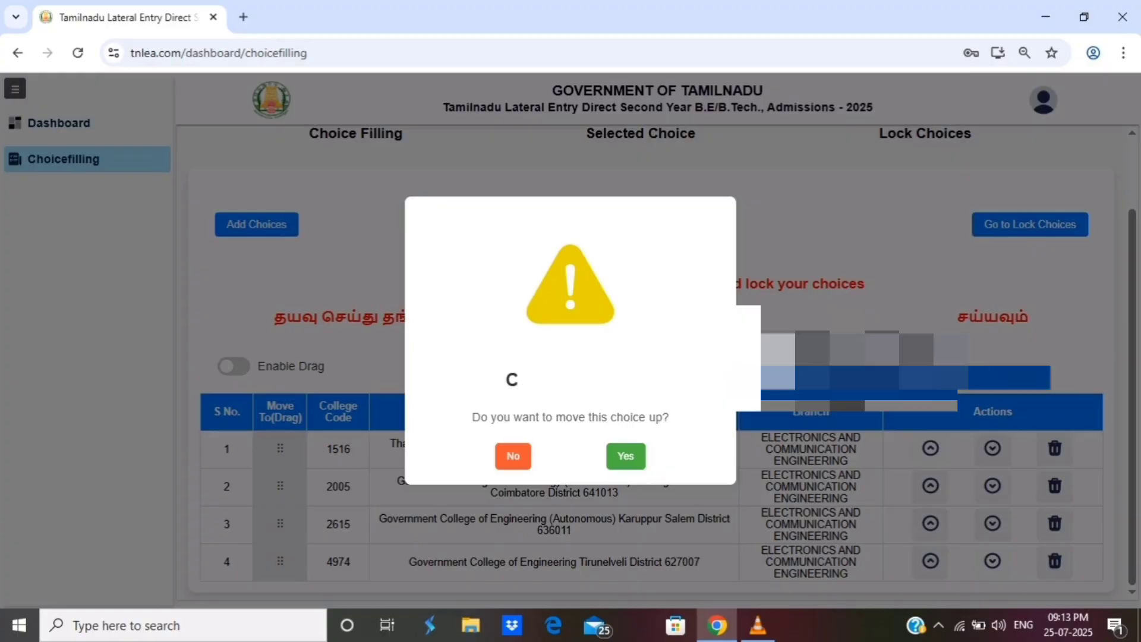
- Move 2005 Coimbatore to first place and 2615 Salem above 1516 Vellore
key(Return)
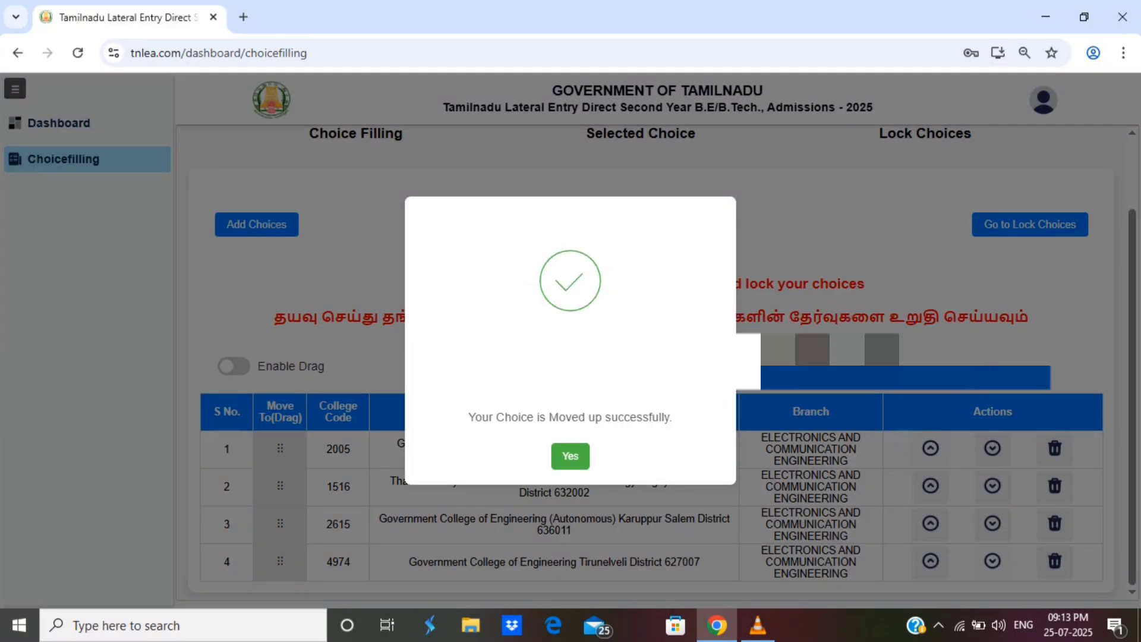
key(Return)
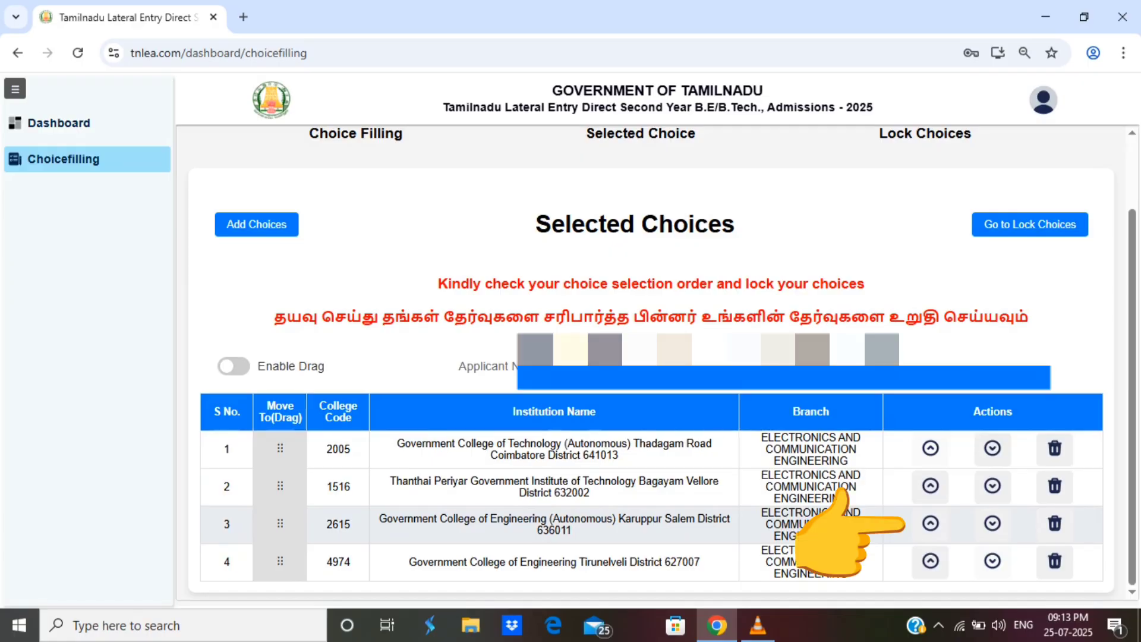
click(930, 523)
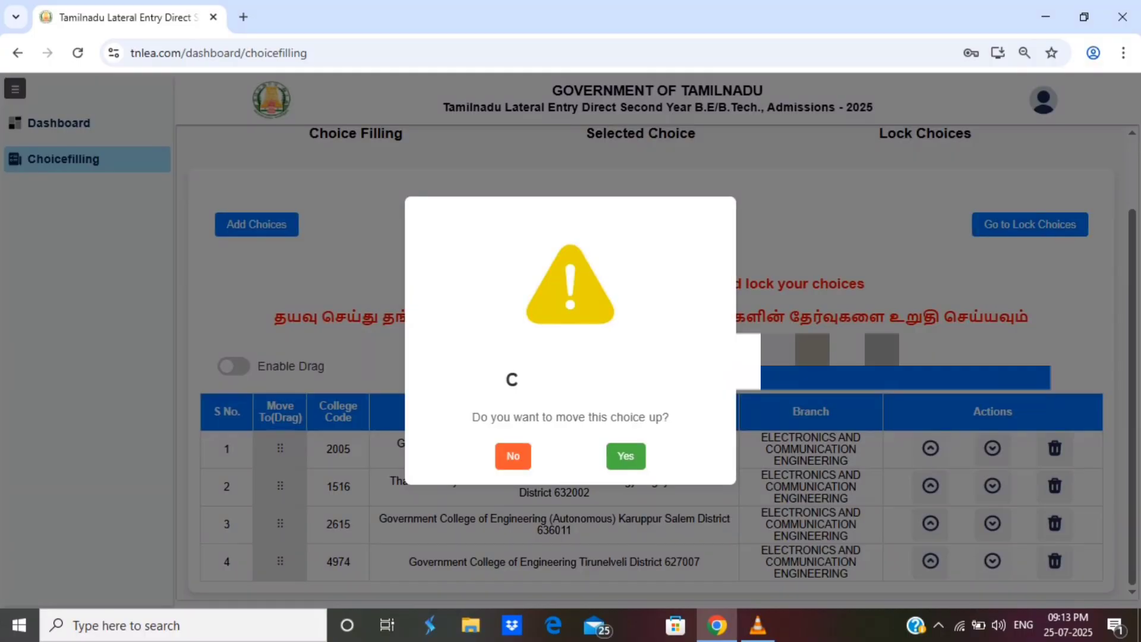
key(Return)
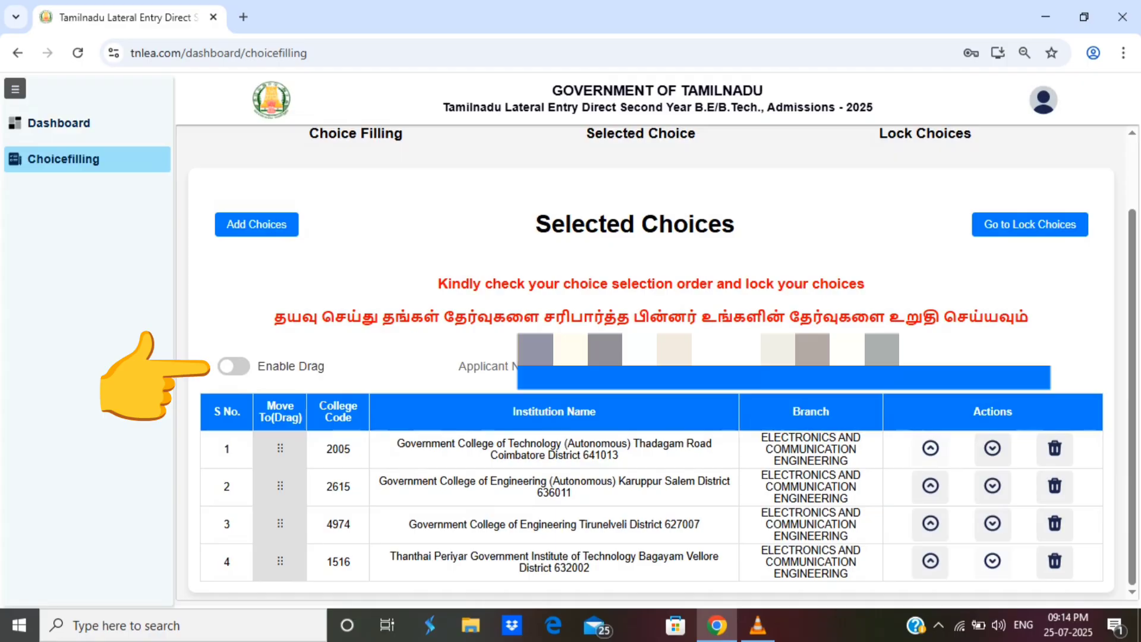
click(233, 366)
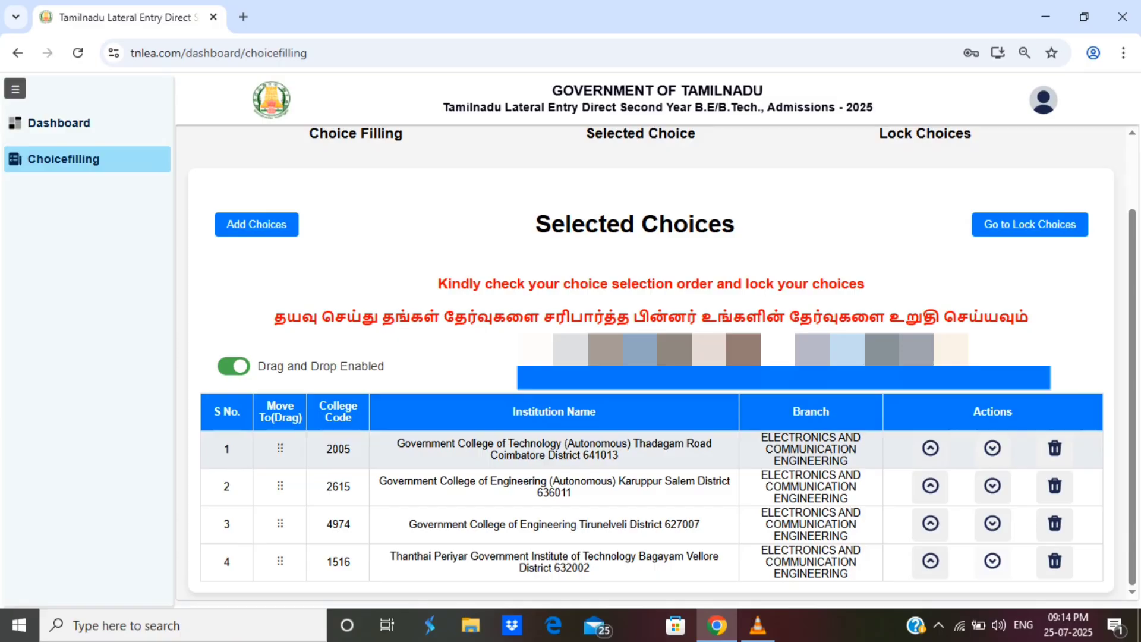
mouse_move(315, 486)
mouse_down()
mouse_move(228, 524)
mouse_move(231, 561)
mouse_move(315, 486)
mouse_up()
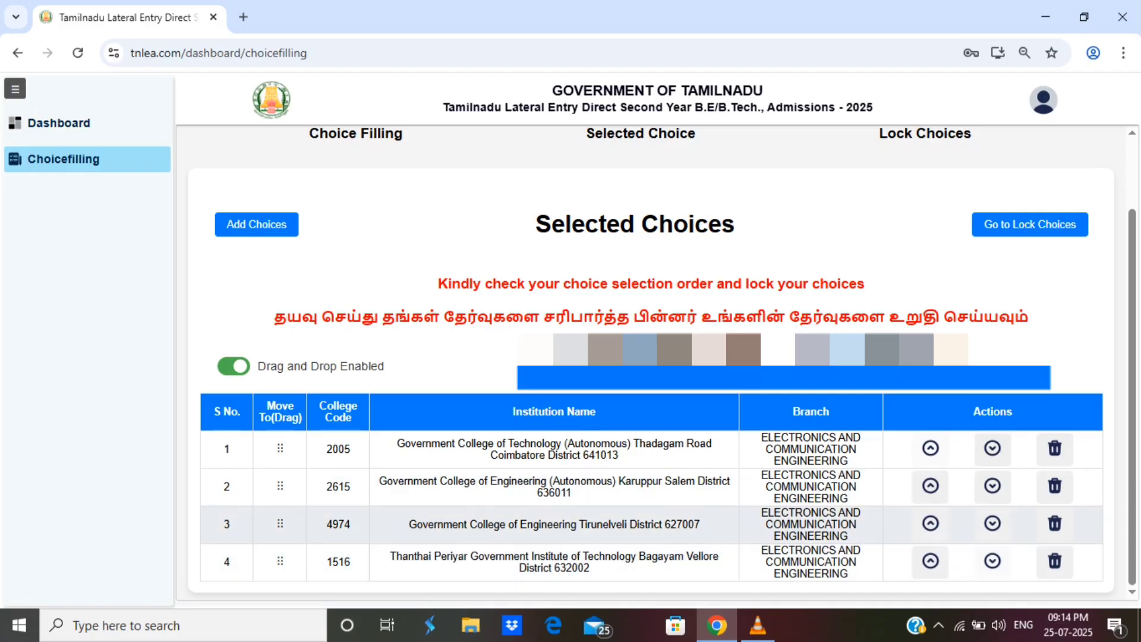
drag(280, 486, 286, 443)
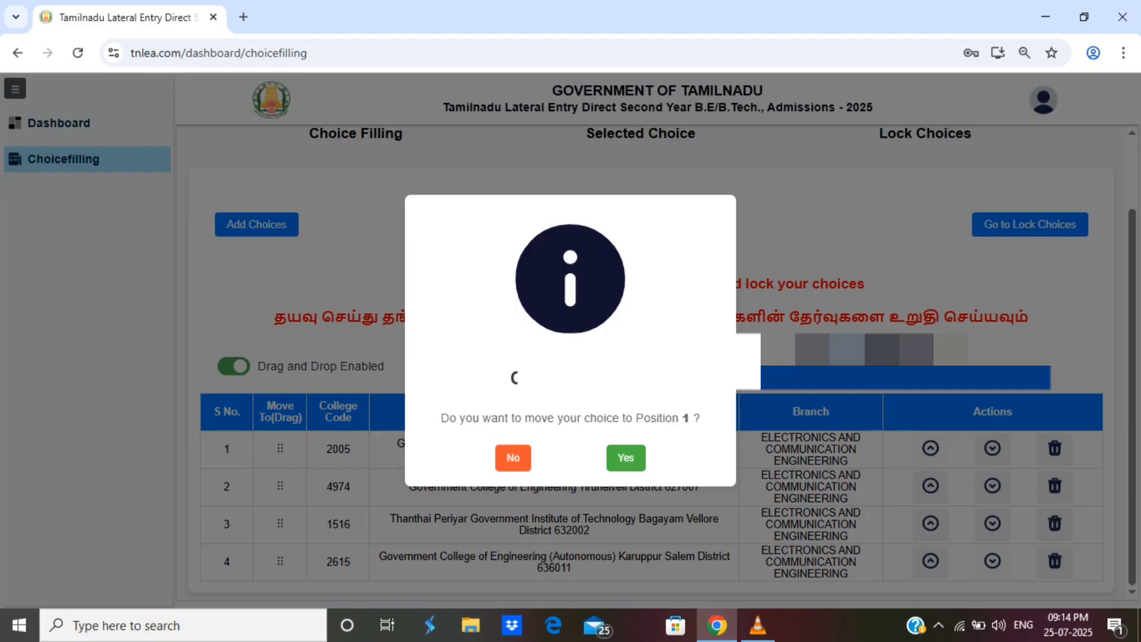
key(Return)
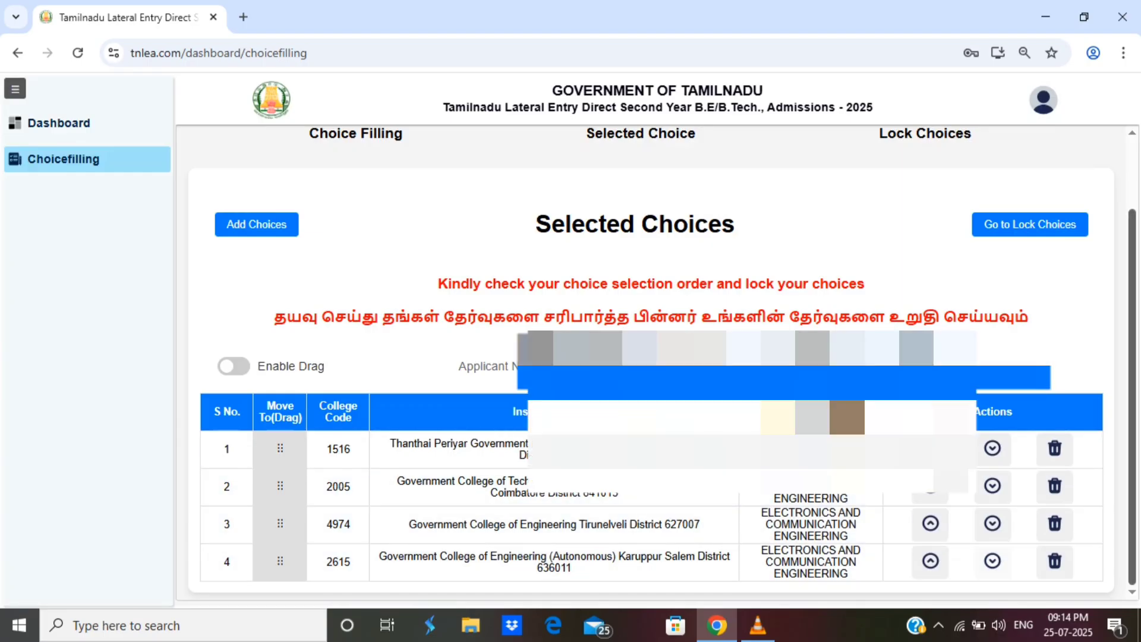
scroll(654, 356, up, 2)
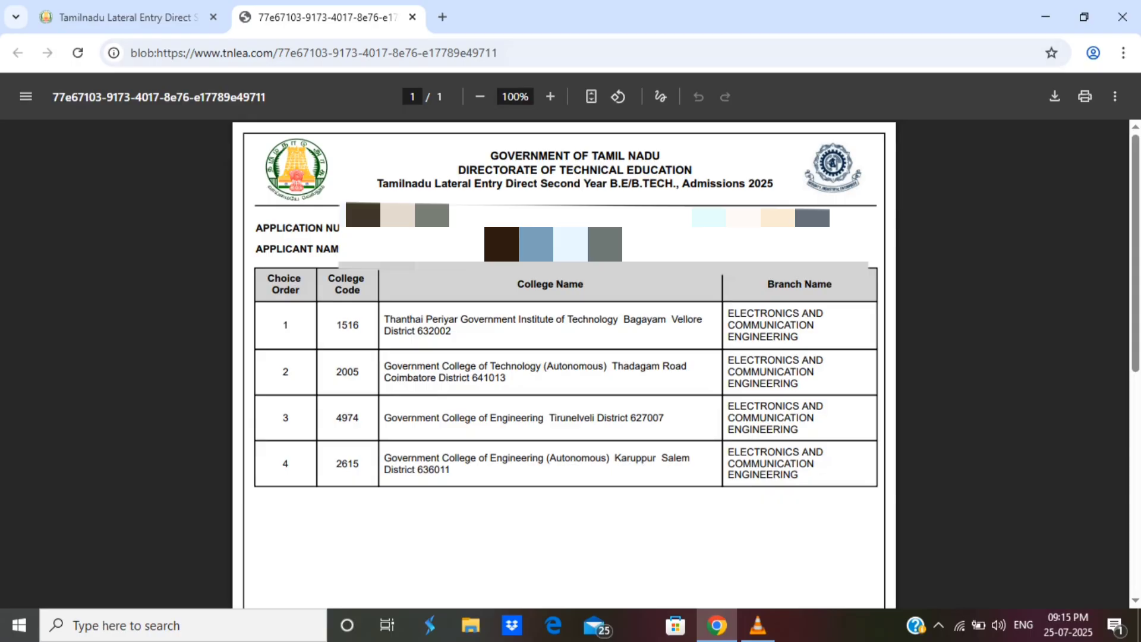
- Close the choice-list PDF preview tab to return to the Lock Choices page
key(ctrl+w)
key(ctrl+shift+t)
key(ctrl+w)
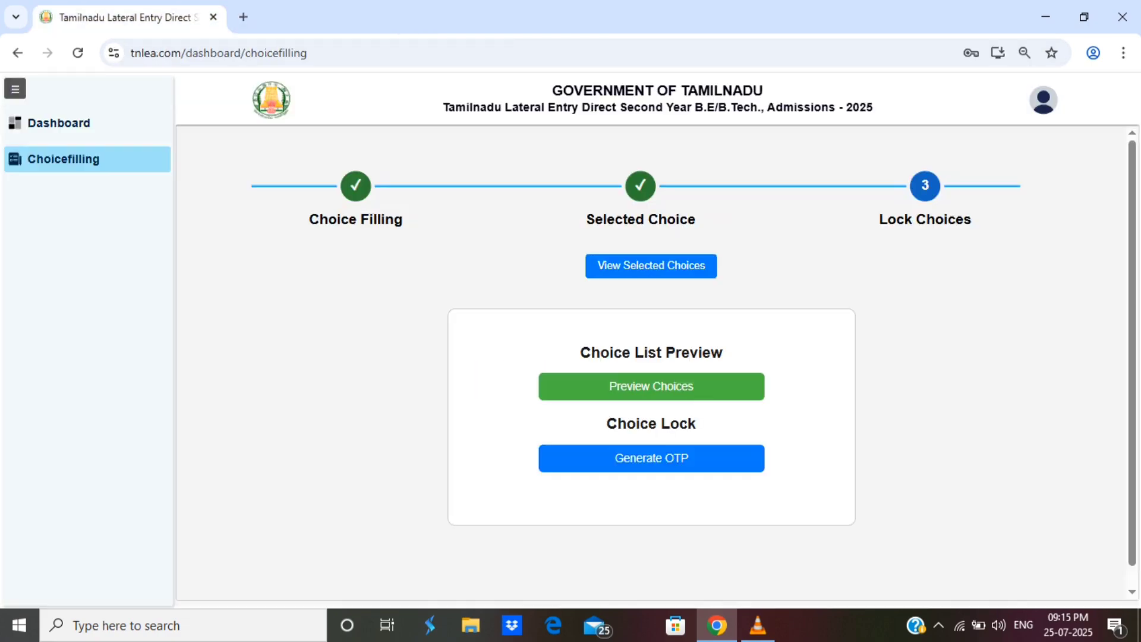